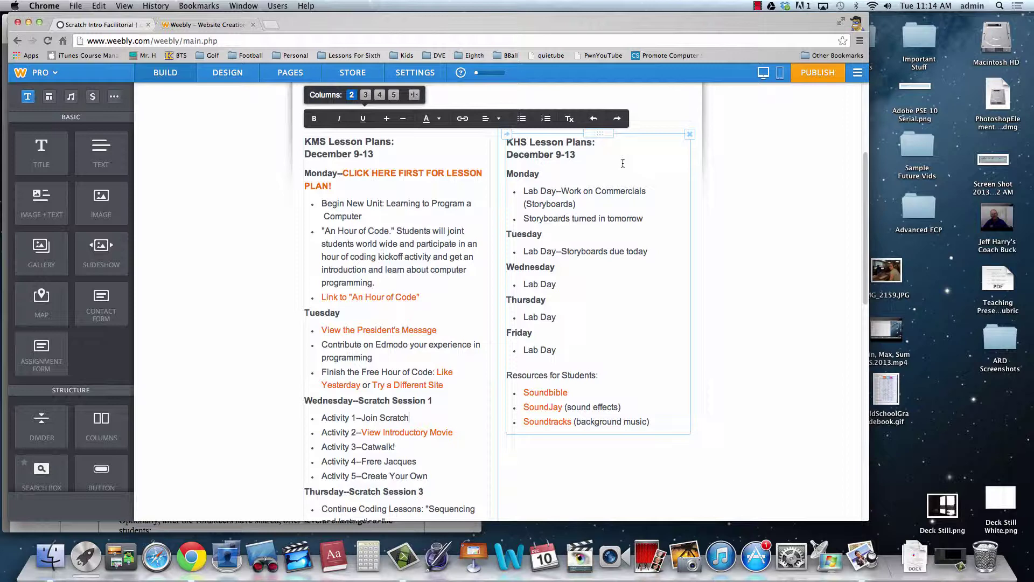
Search Google for 'scratch' in a new Chrome tab
left_click(272, 26)
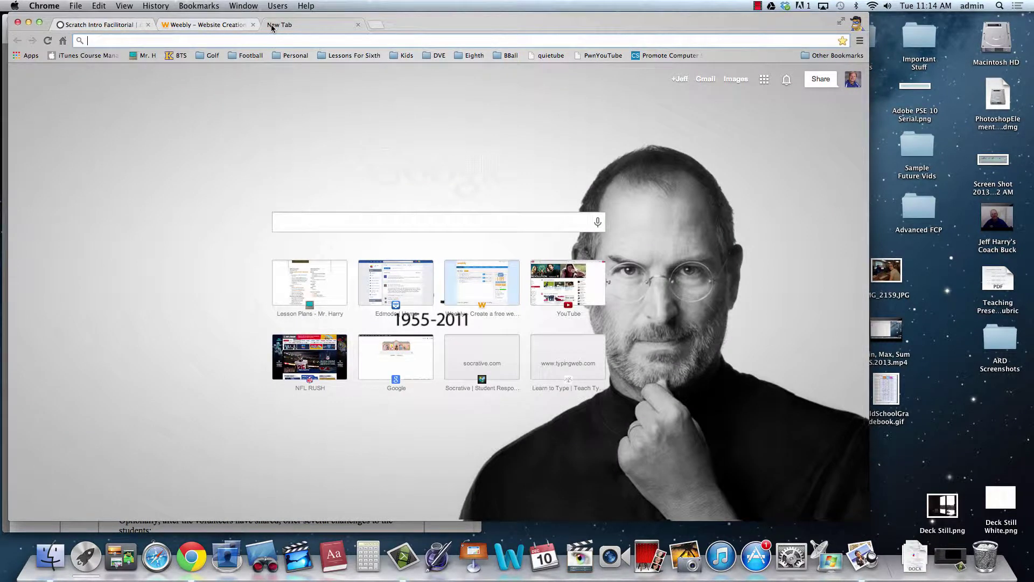
type("scrat")
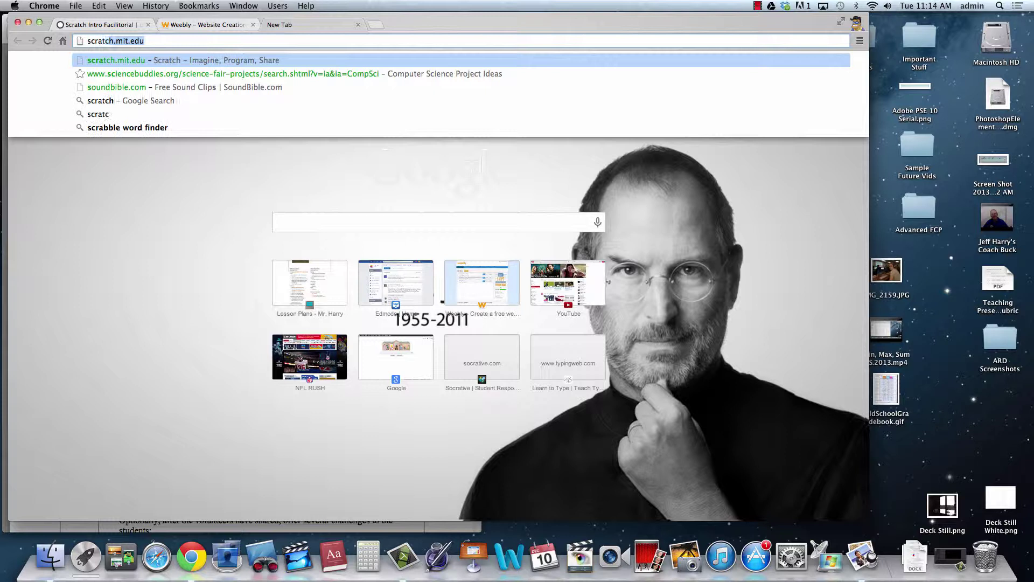
type("ch")
key("BackSpace")
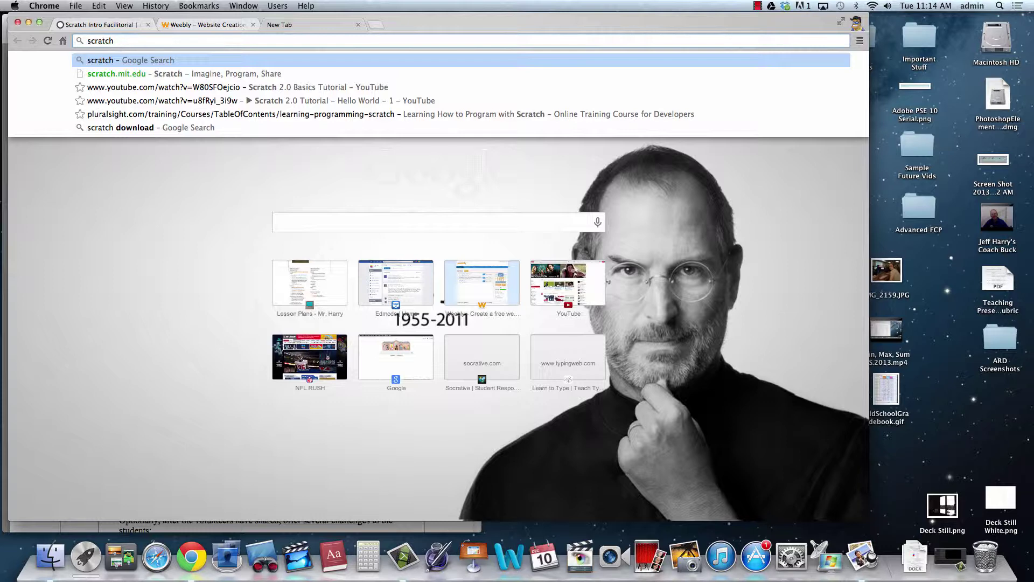
key("Return")
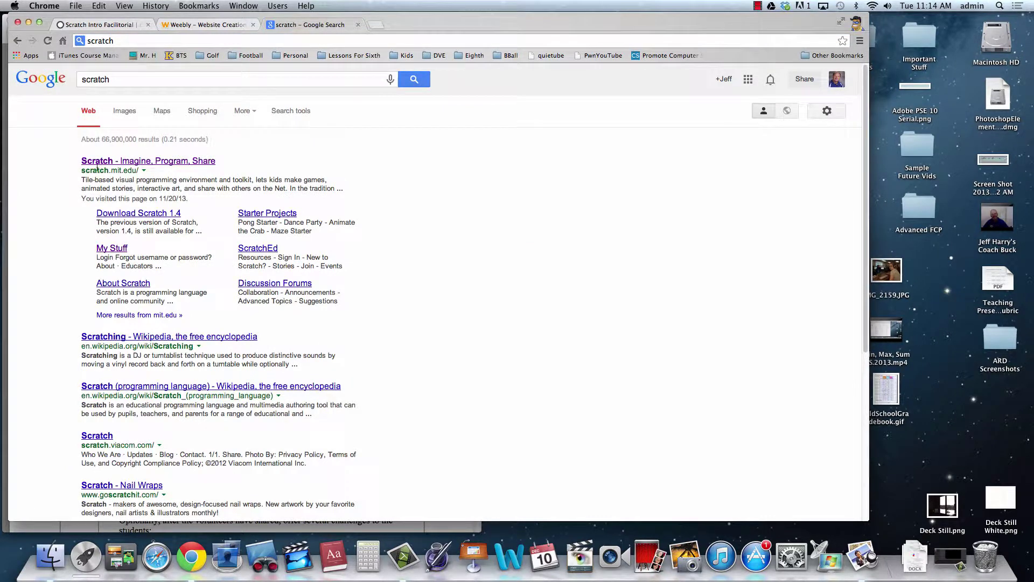
Open the 'Scratch - Imagine, Program, Share' result to reach scratch.mit.edu
left_click(133, 162)
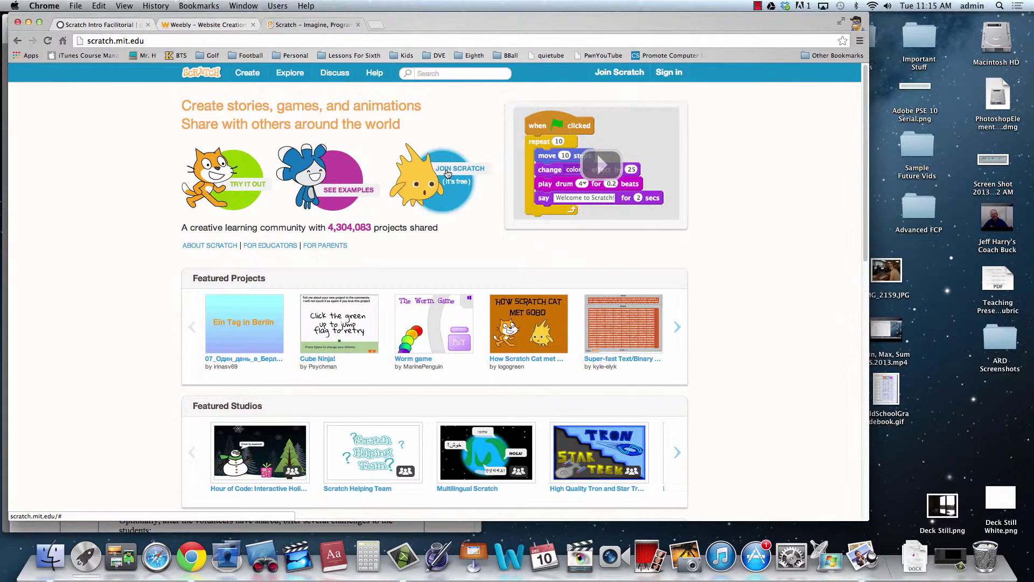
left_click(447, 173)
left_click(422, 222)
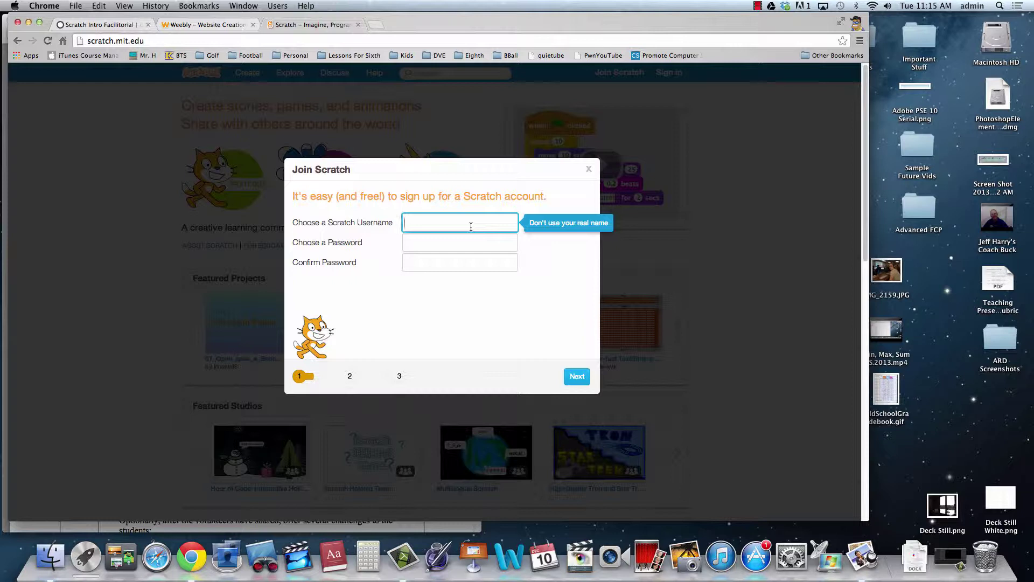
left_click(428, 247)
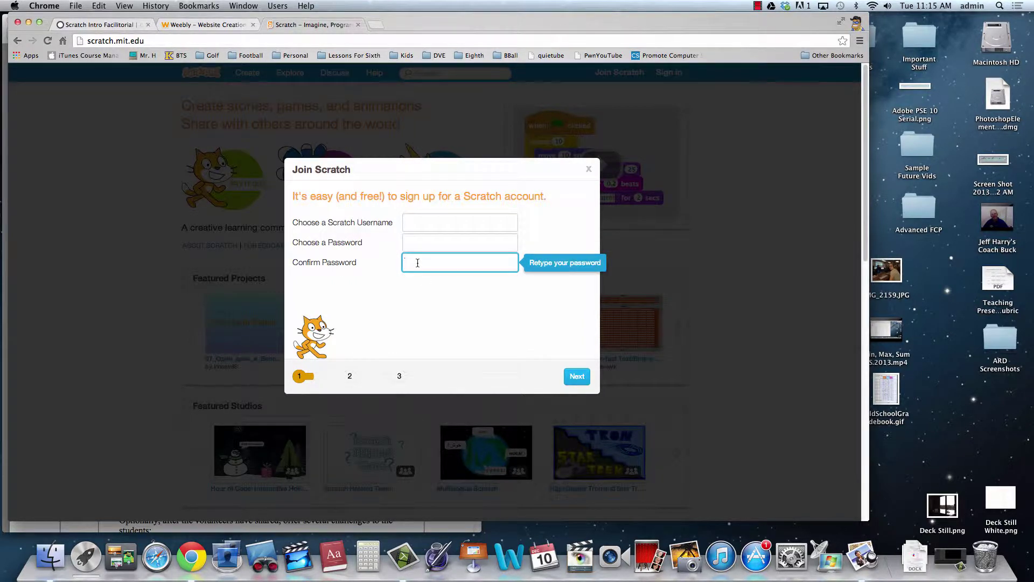
left_click(424, 221)
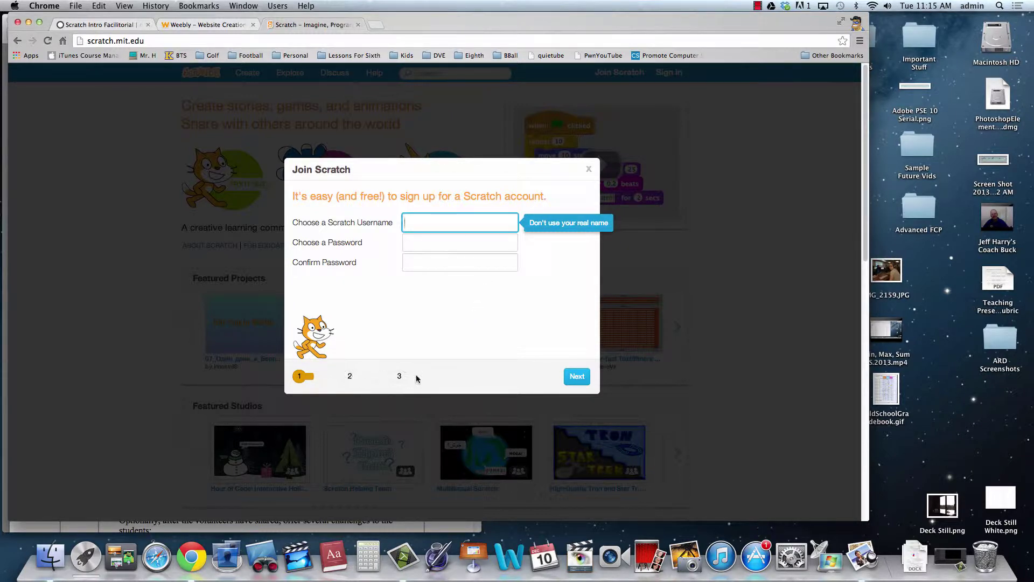
left_click(589, 171)
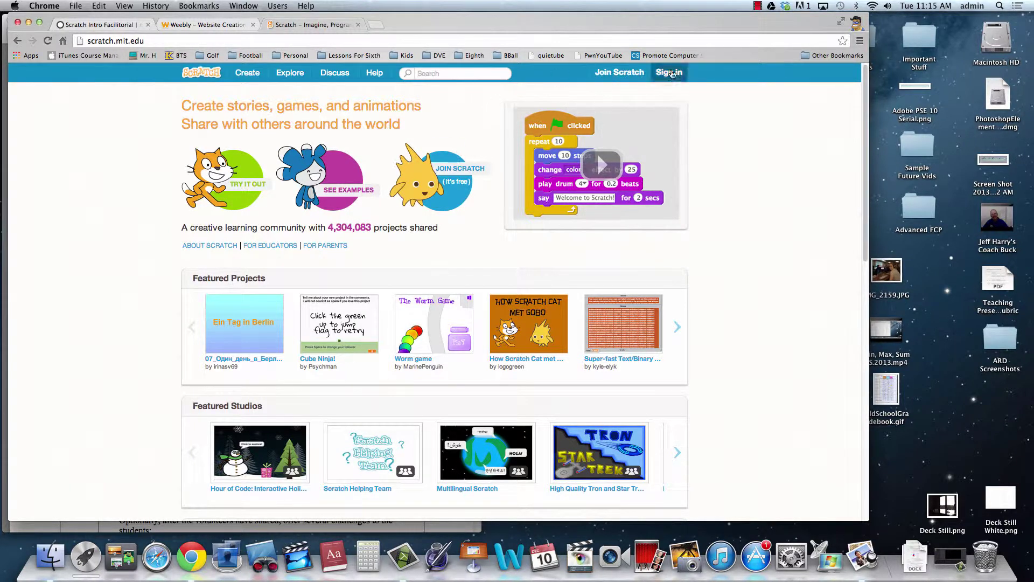
Sign in to Scratch with the existing username and password
left_click(669, 75)
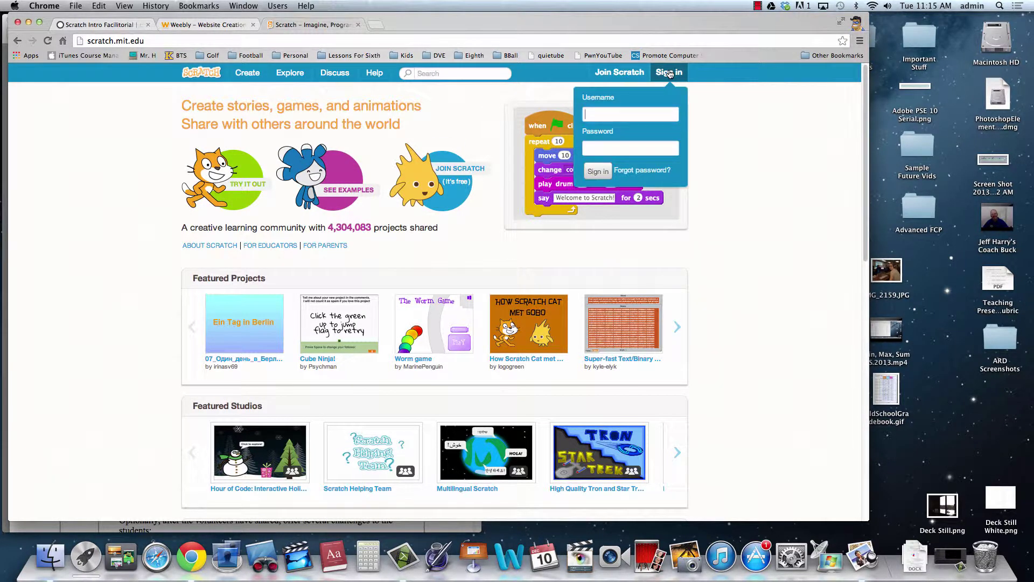
type("jharry")
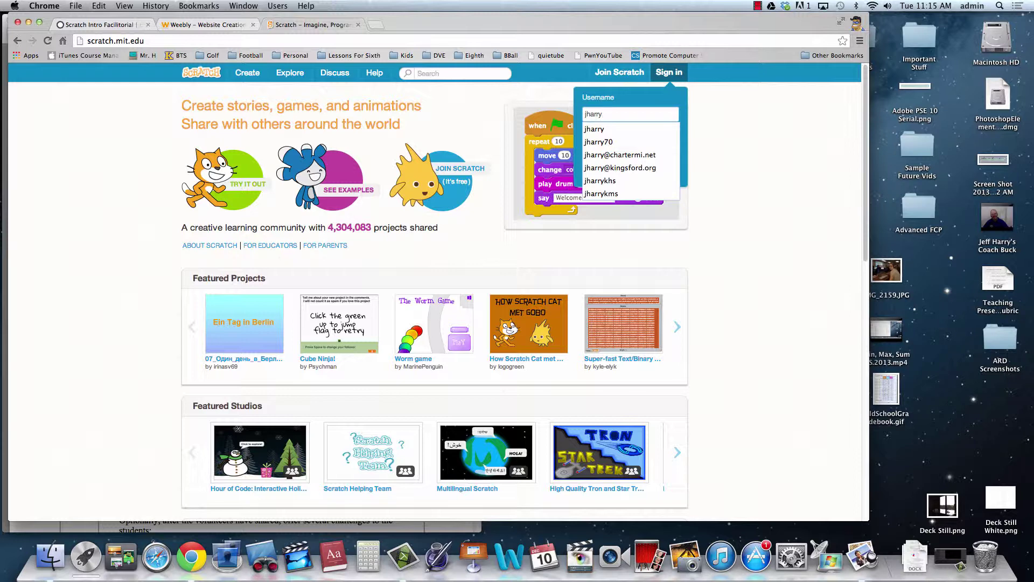
key("Tab")
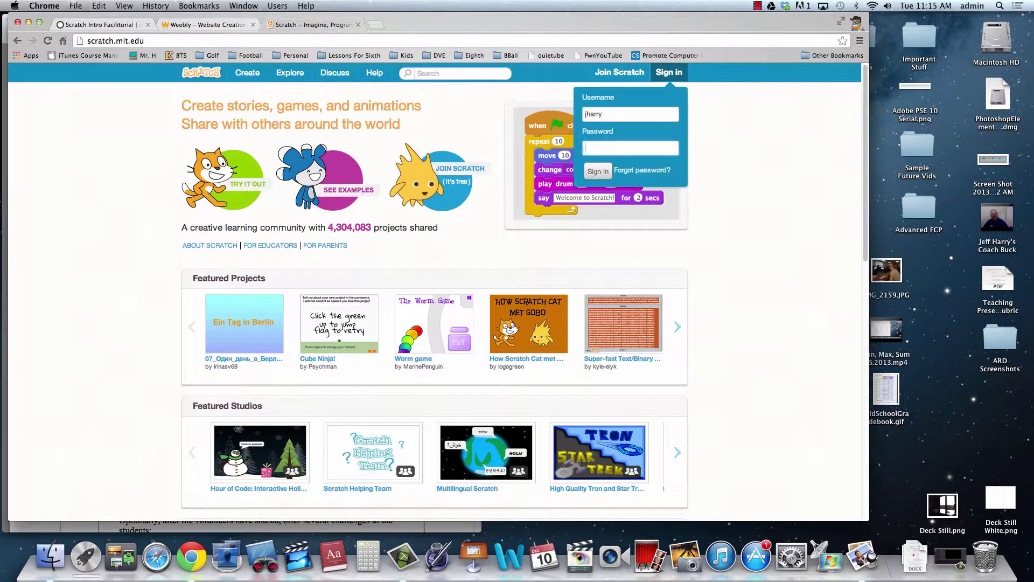
type("****")
key("Return")
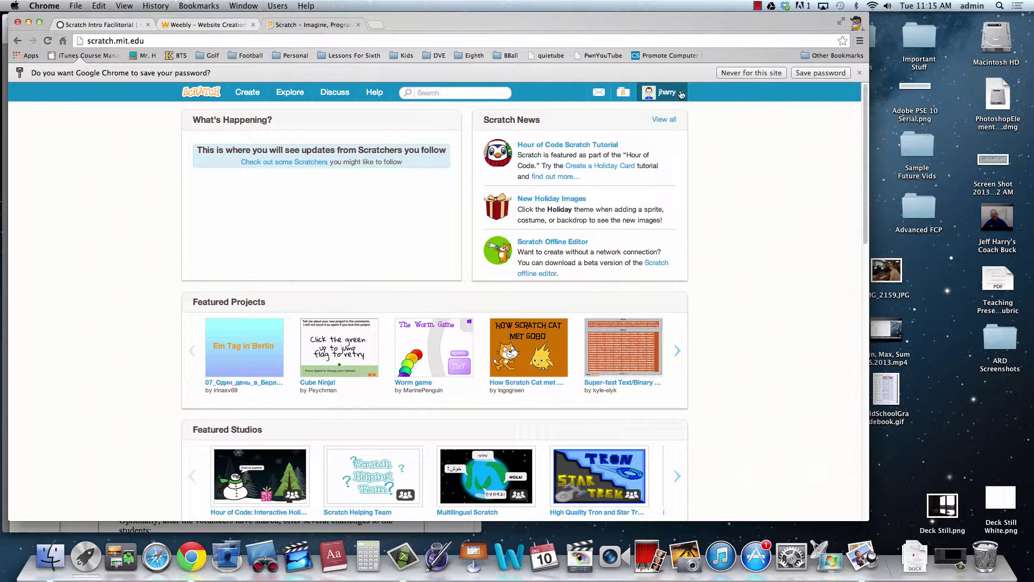
Go to the account's profile page from the username menu
left_click(682, 95)
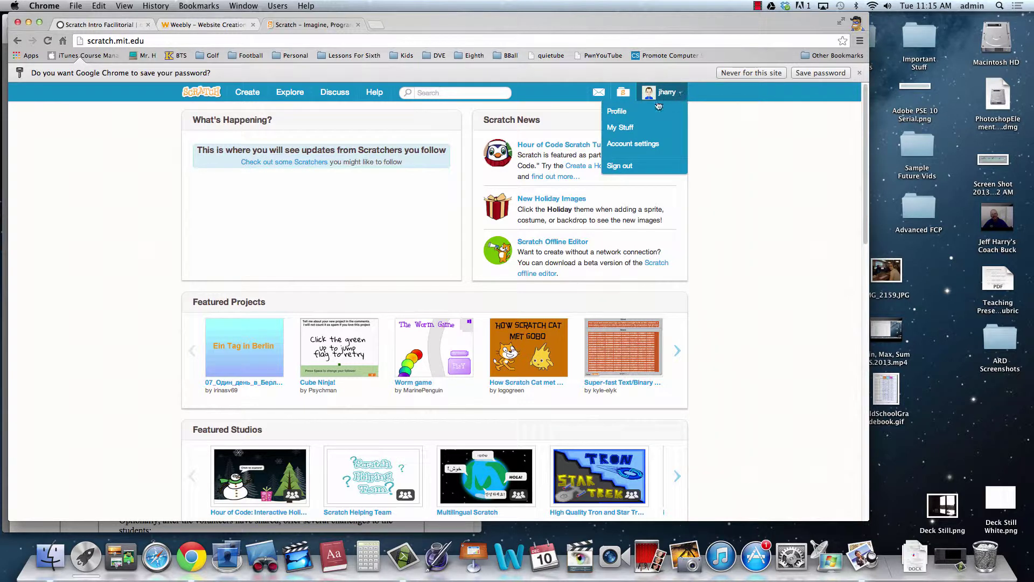
left_click(629, 111)
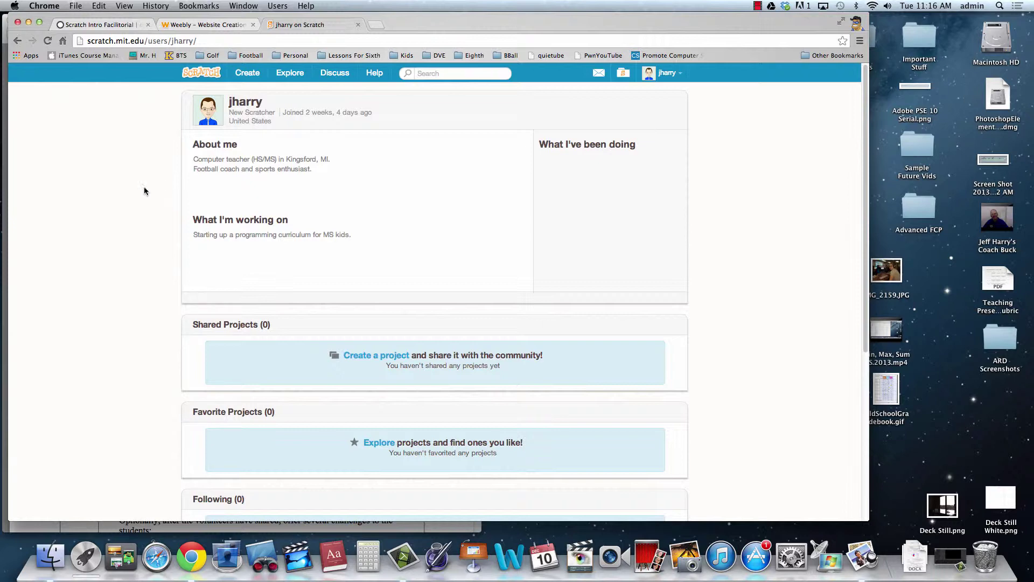
scroll(94, 199, "down", 1)
scroll(93, 199, "down", 4)
scroll(93, 198, "up", 5)
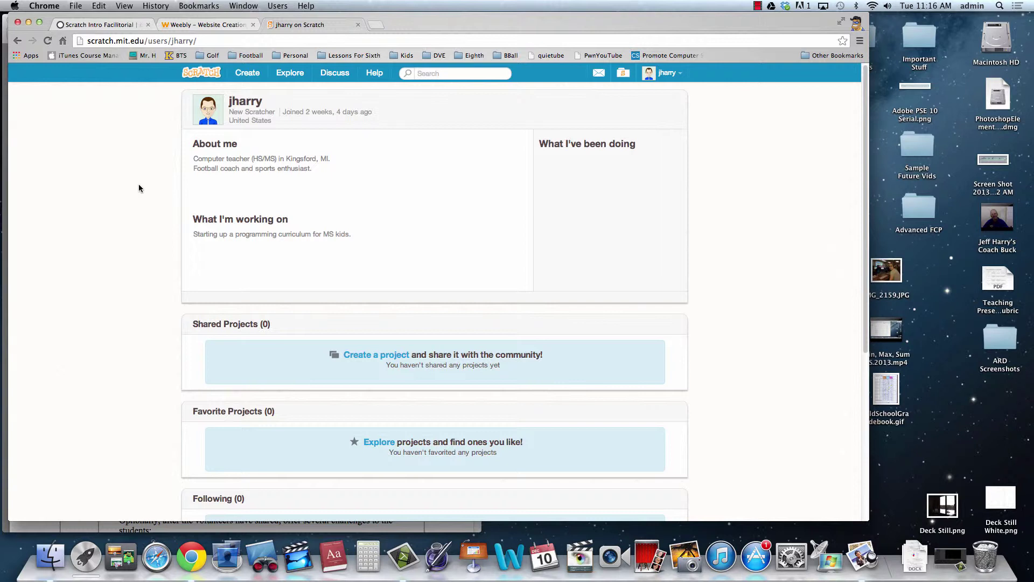
Choose Sign out from the username menu
left_click(681, 76)
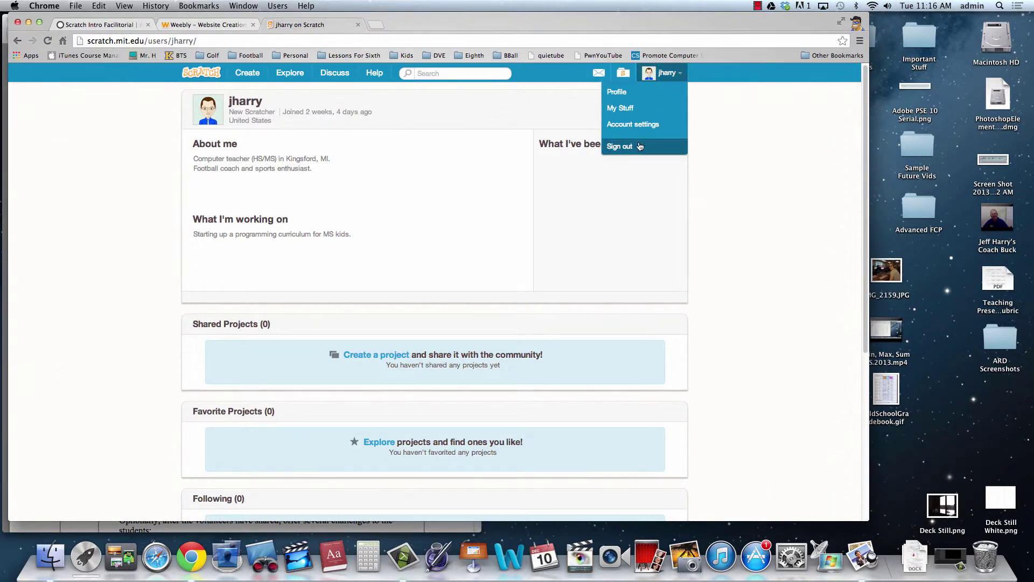
left_click(621, 147)
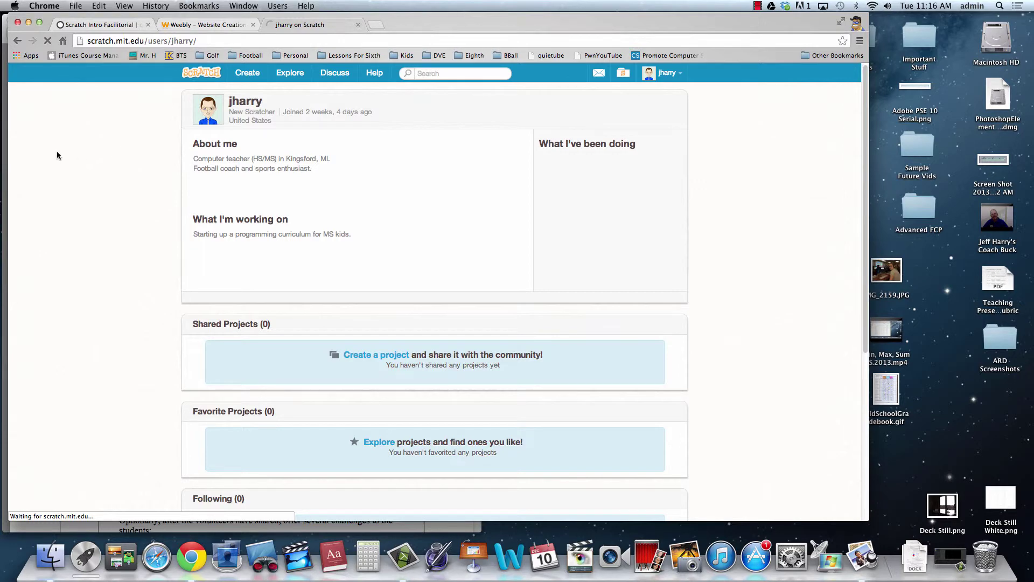